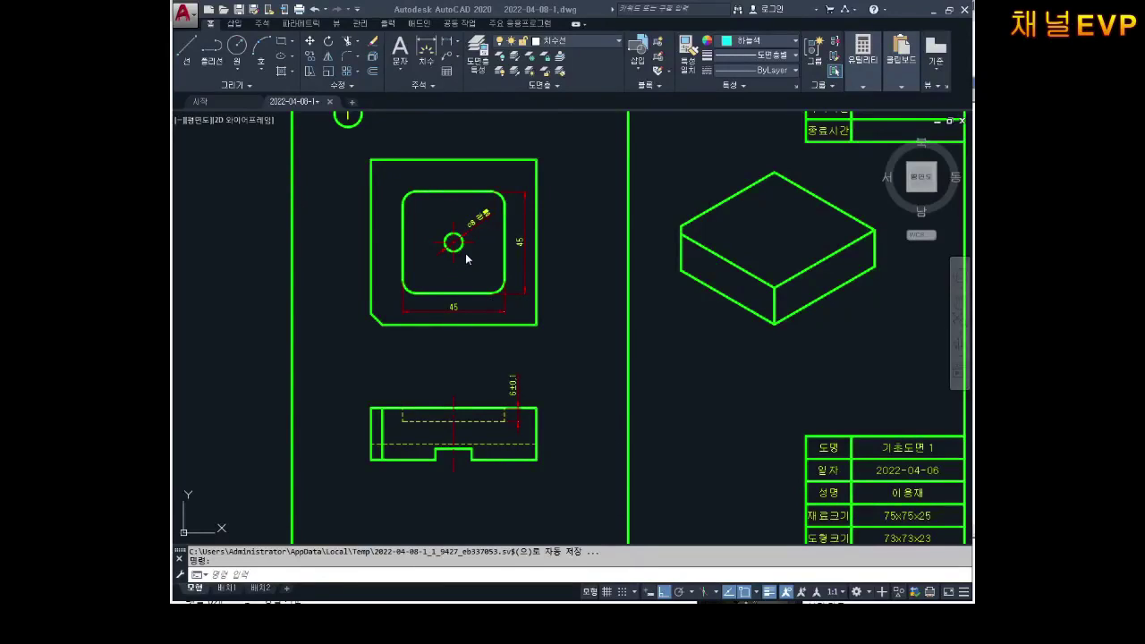
# Step: Pan and zoom to bring the part's top and front views into view
pyautogui.scroll(-4, 475, 307)
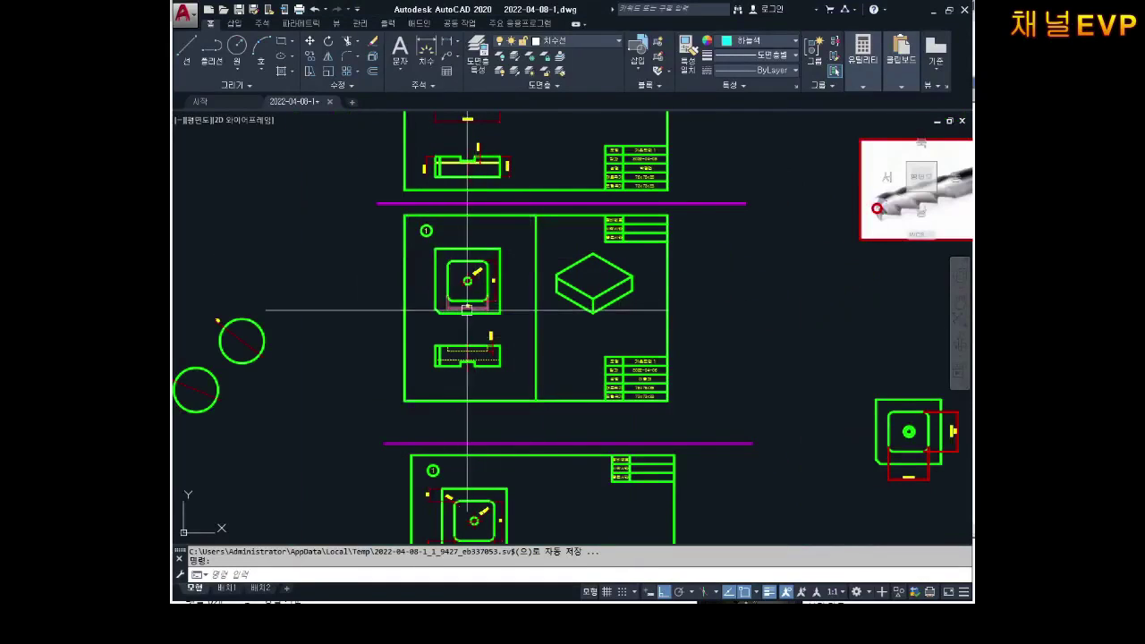
pyautogui.scroll(2, 467, 309)
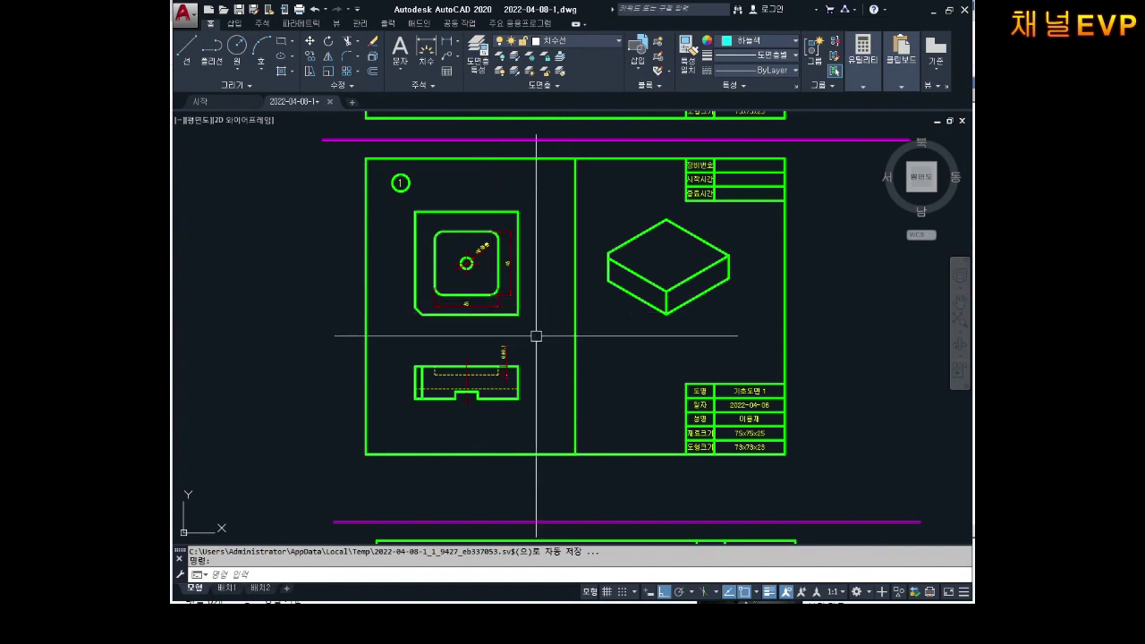
pyautogui.scroll(2, 459, 264)
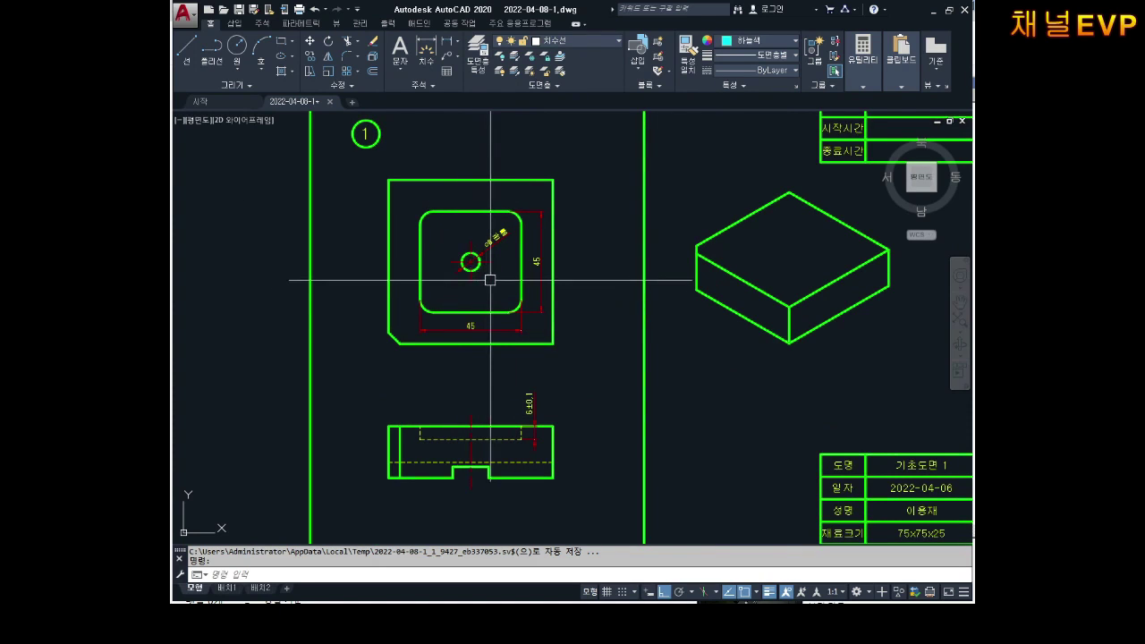
pyautogui.scroll(-2, 491, 280)
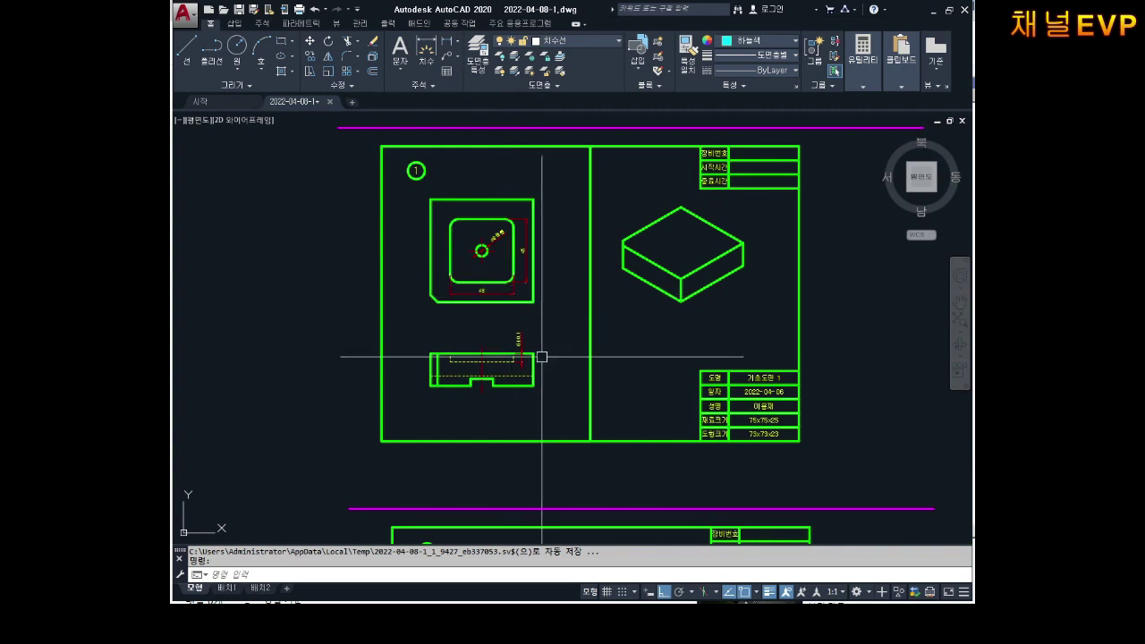
pyautogui.moveTo(511, 345); pyautogui.dragTo(513, 368, button='middle')
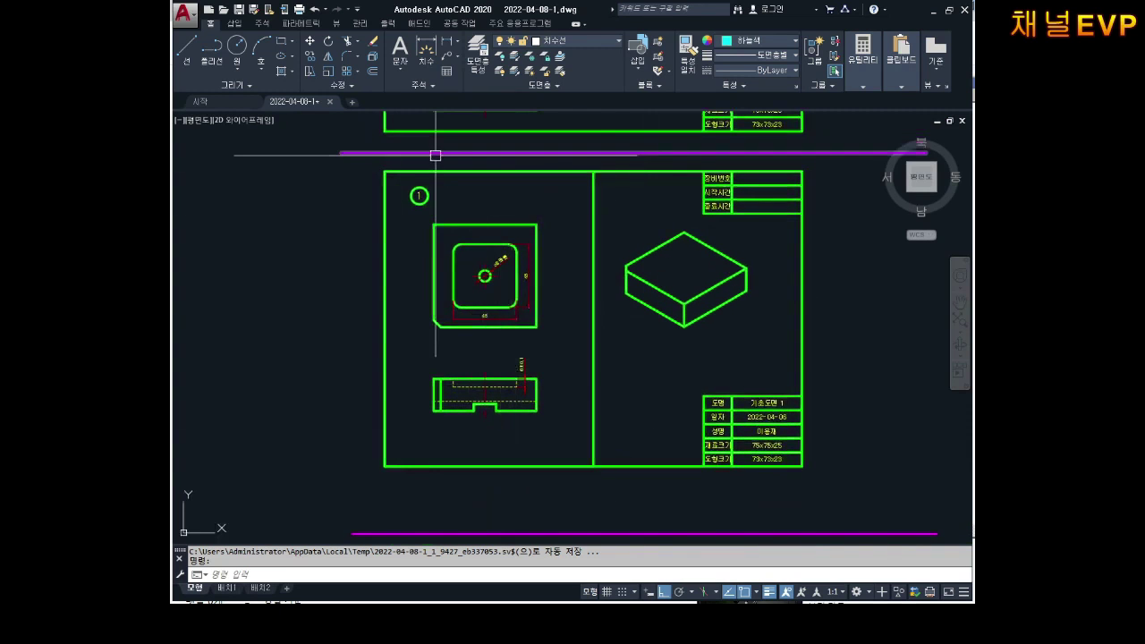
pyautogui.scroll(-2, 514, 293)
pyautogui.scroll(2, 549, 260)
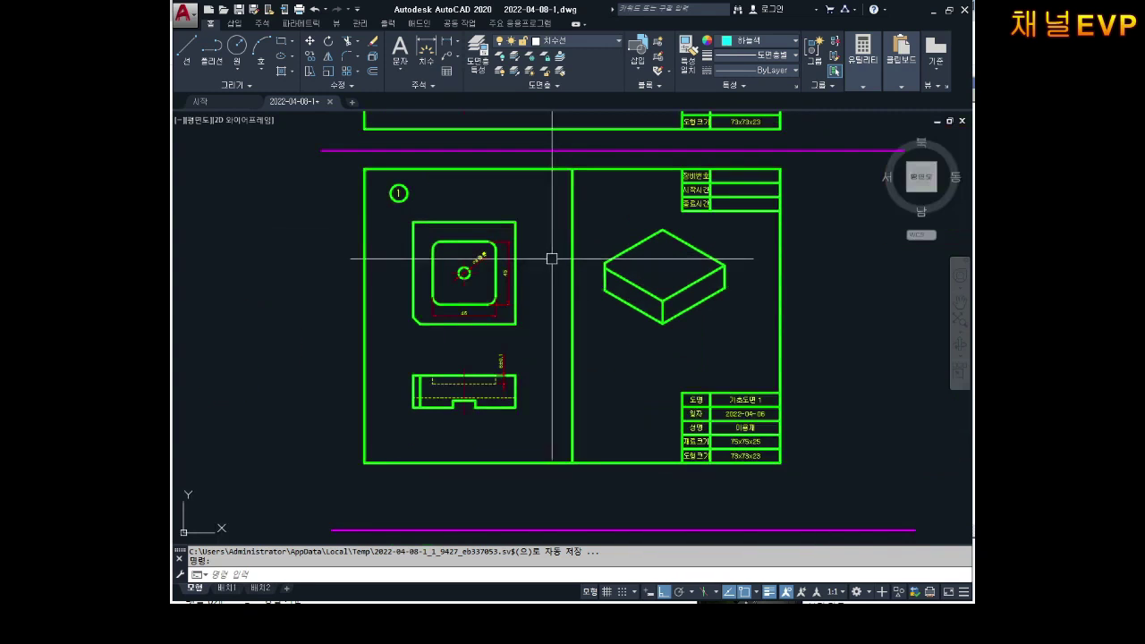
pyautogui.press('Escape')
pyautogui.press('Escape')
# Step: Start COPY and crossing-select the top and front views, picking a base point
pyautogui.write('co')
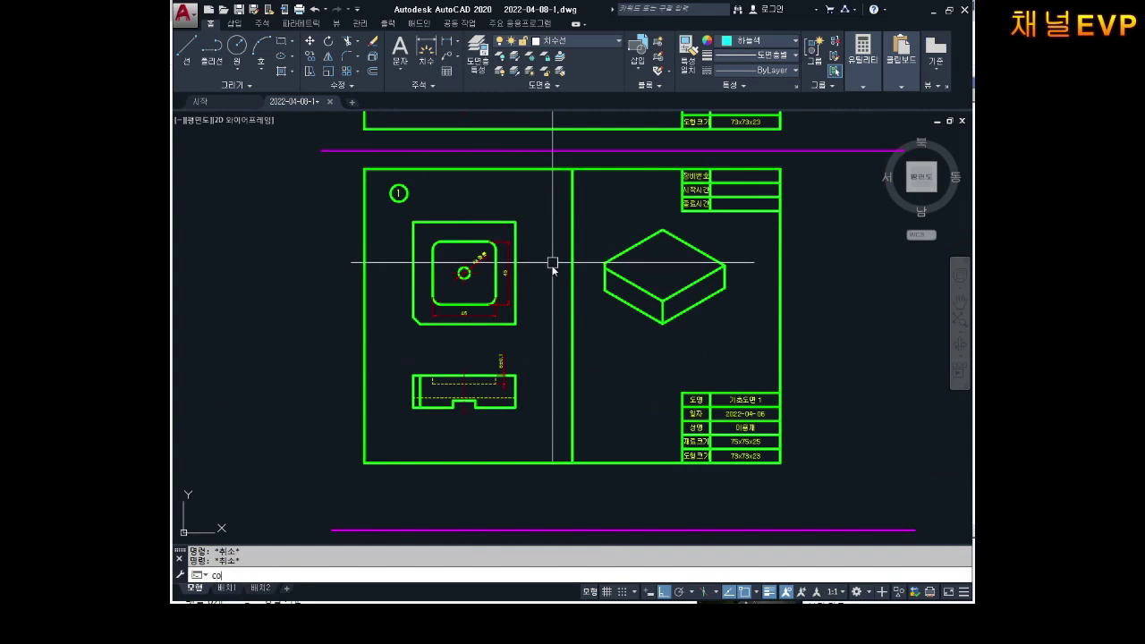
pyautogui.press('Return')
pyautogui.click(543, 213)
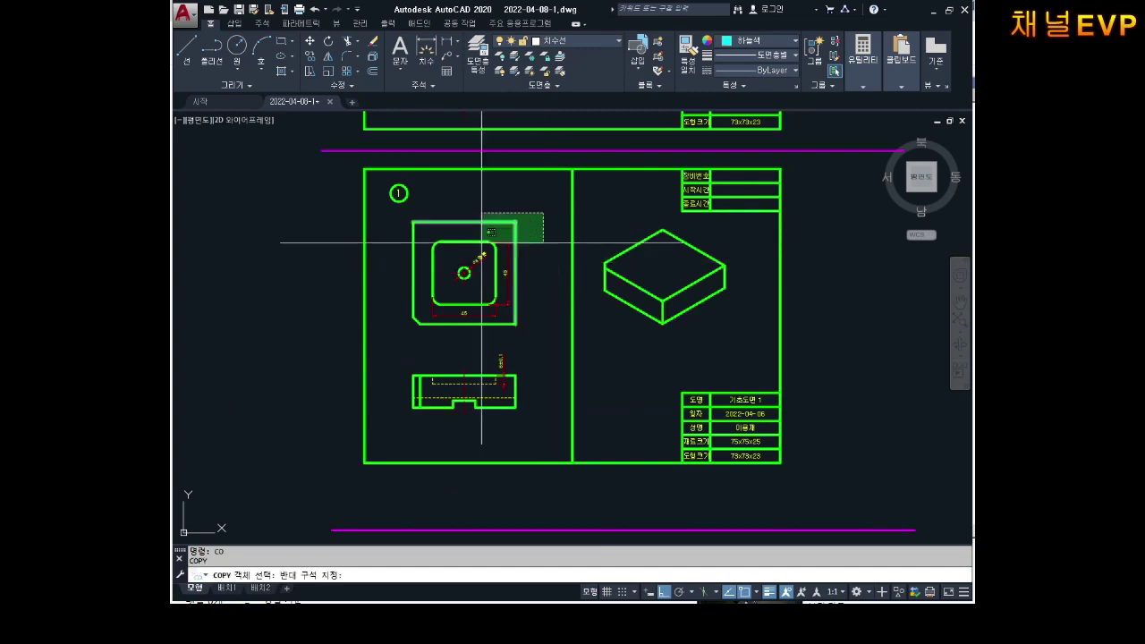
pyautogui.click(393, 412)
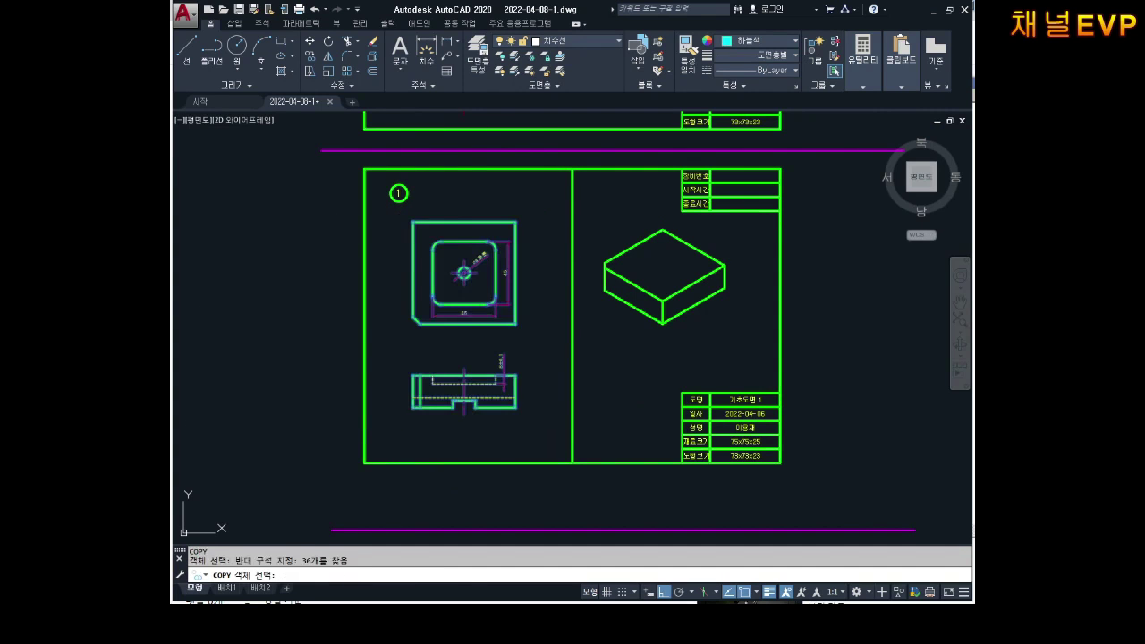
pyautogui.press('Return')
pyautogui.click(479, 324)
# Step: Place the copy of both views in empty space outside the drawing sheets
pyautogui.scroll(-5, 499, 355)
pyautogui.moveTo(528, 335); pyautogui.dragTo(396, 292, button='middle')
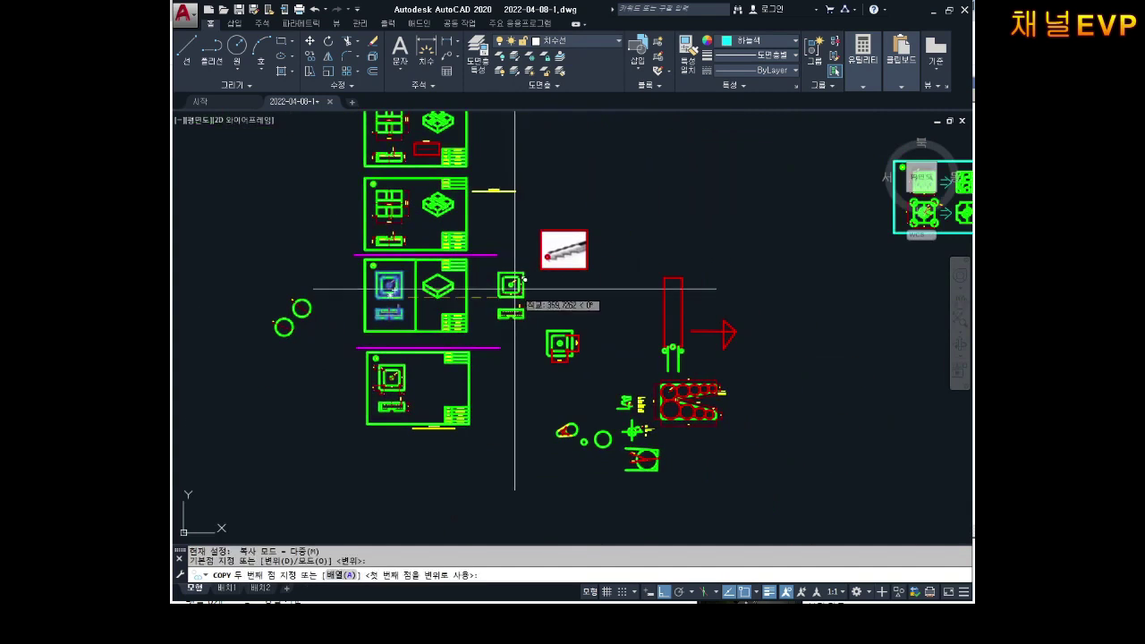
pyautogui.moveTo(807, 409); pyautogui.dragTo(454, 252, button='middle')
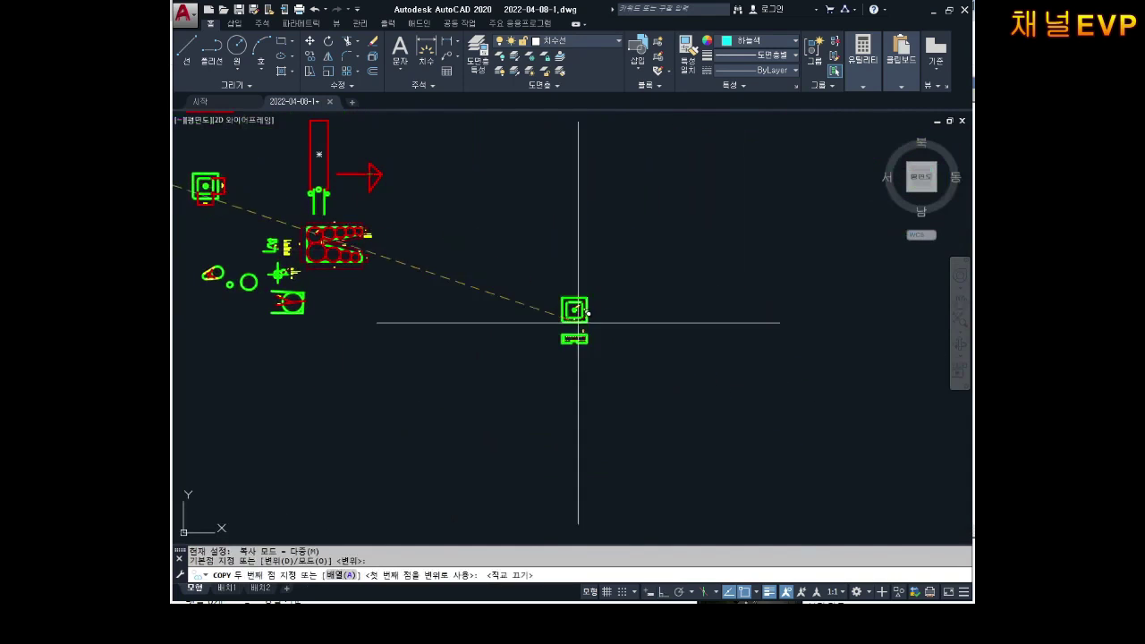
pyautogui.click(708, 322)
pyautogui.press('Escape')
pyautogui.scroll(2, 718, 307)
pyautogui.scroll(4, 669, 340)
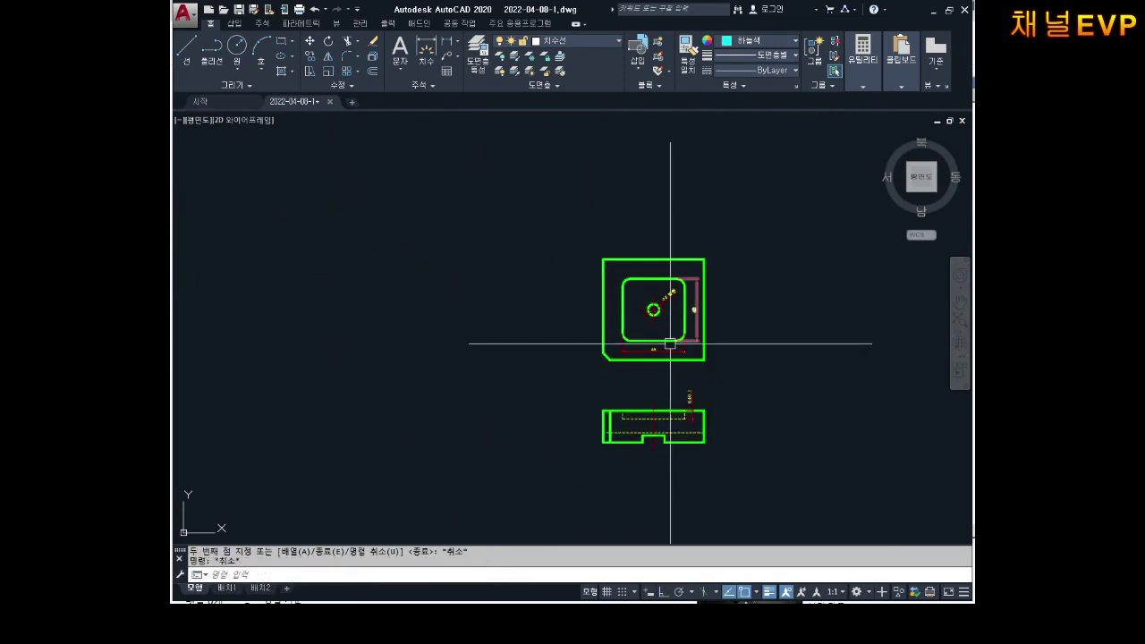
pyautogui.scroll(2, 638, 287)
pyautogui.scroll(2, 605, 292)
# Step: Erase the vertical 45 dimension, the ø8 hole note and the red centre mark
pyautogui.scroll(-2, 633, 296)
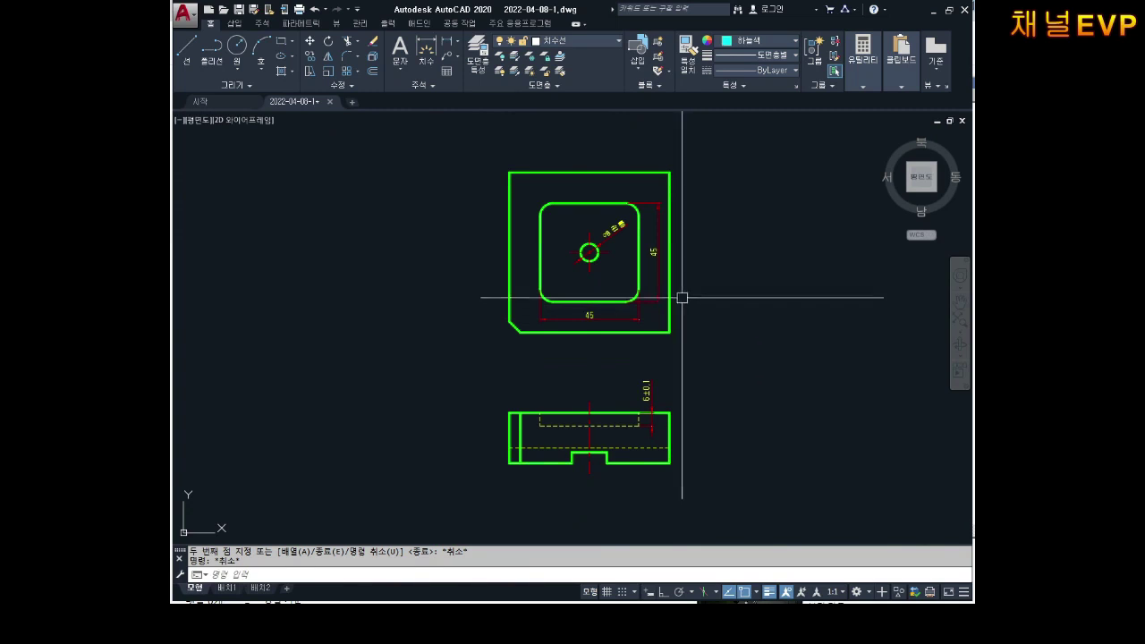
pyautogui.scroll(2, 631, 277)
pyautogui.click(671, 237)
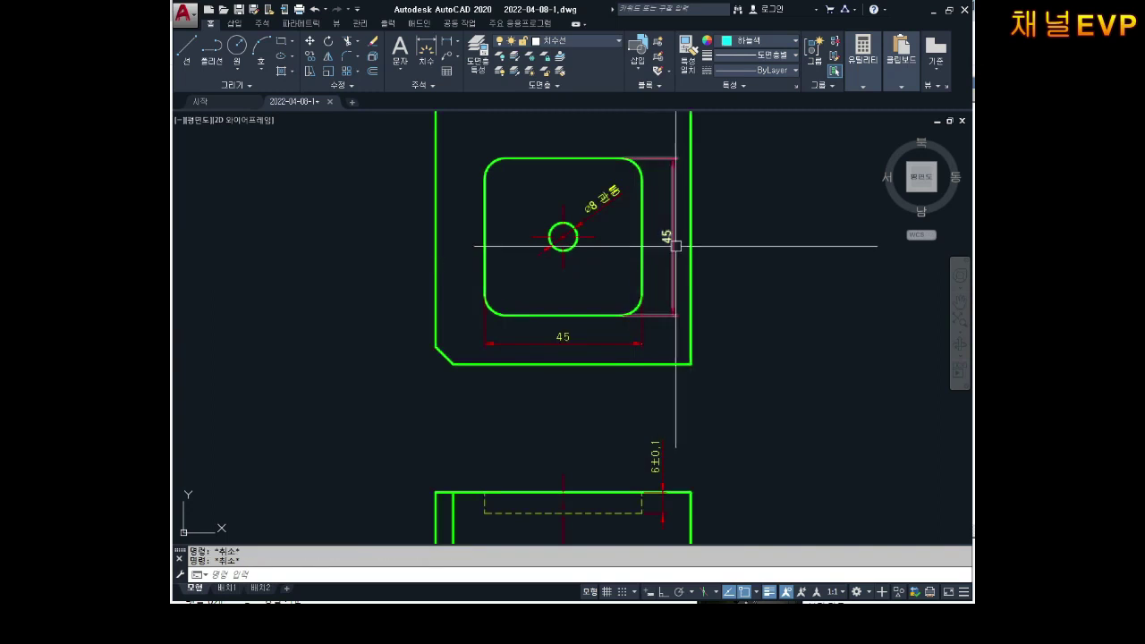
pyautogui.press('Delete')
pyautogui.click(611, 187)
pyautogui.press('Delete')
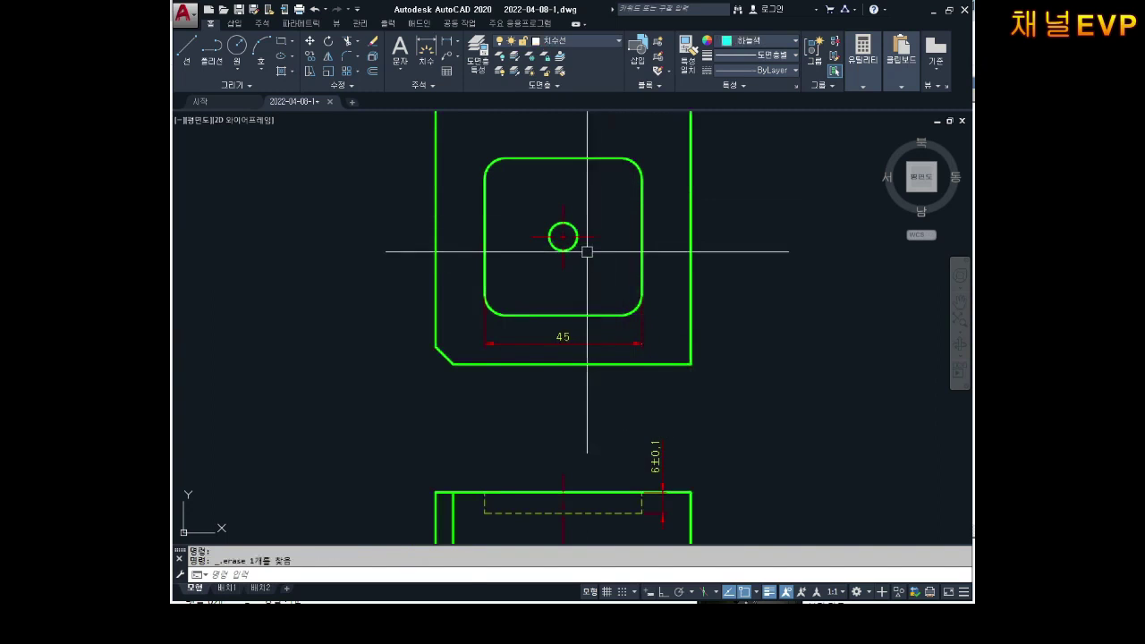
pyautogui.click(590, 239)
pyautogui.click(562, 215)
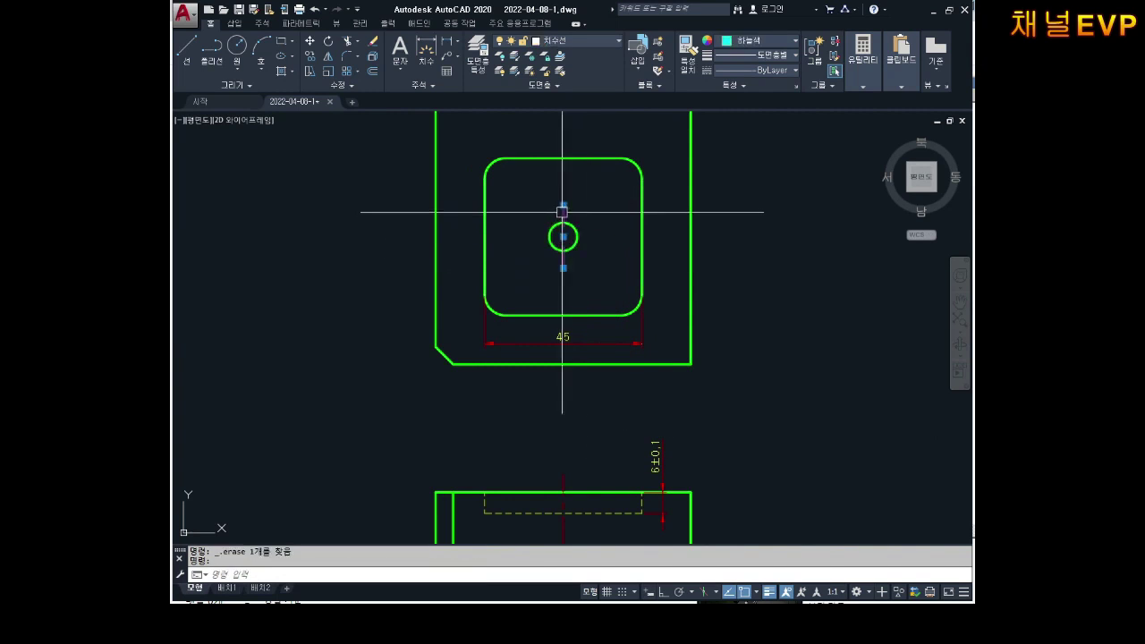
pyautogui.press('Delete')
# Step: Erase the horizontal 45 and 6±0.1 dimensions and the front view's red centreline
pyautogui.click(601, 347)
pyautogui.press('Delete')
pyautogui.moveTo(712, 458); pyautogui.dragTo(694, 389, button='middle')
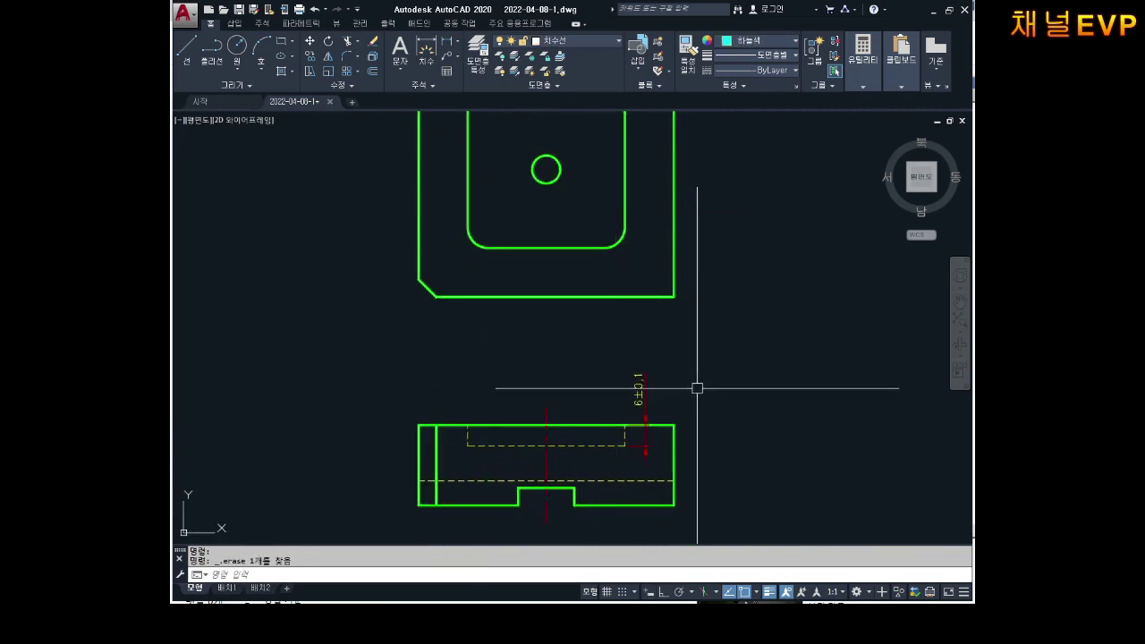
pyautogui.moveTo(646, 448); pyautogui.dragTo(602, 385)
pyautogui.press('Delete')
pyautogui.moveTo(655, 427); pyautogui.dragTo(658, 381, button='middle')
pyautogui.scroll(2, 653, 384)
pyautogui.click(510, 407)
pyautogui.press('Delete')
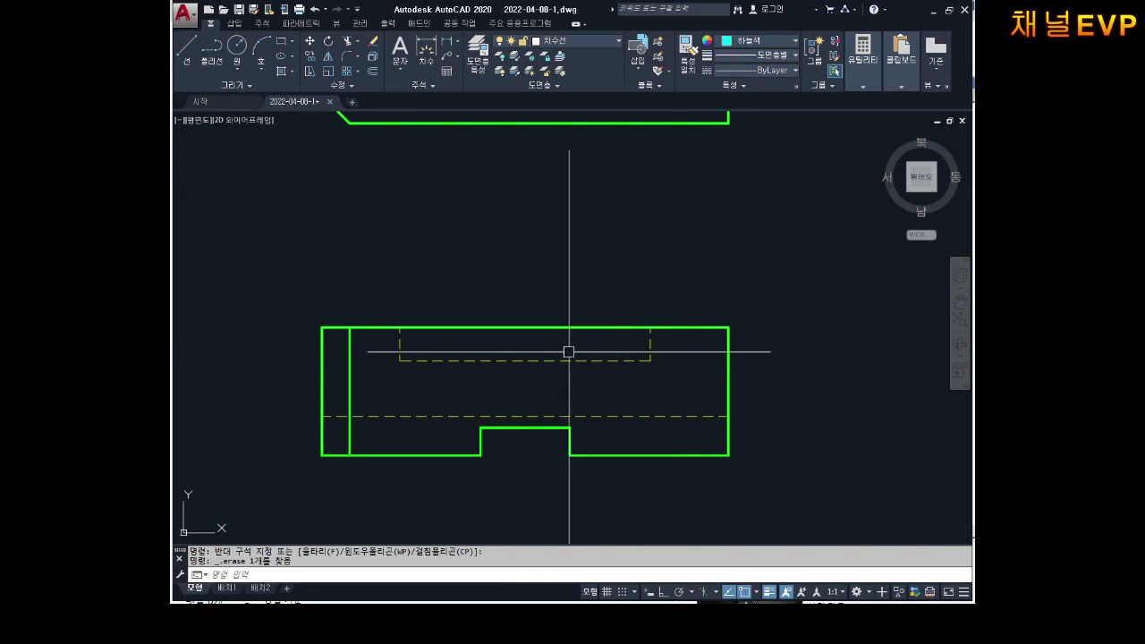
# Step: Pan and zoom back over the top view to check the stripped outlines
pyautogui.scroll(-2, 567, 350)
pyautogui.moveTo(639, 307)
pyautogui.mouseDown(button='middle')
pyautogui.moveTo(654, 422)
pyautogui.moveTo(653, 391)
pyautogui.moveTo(635, 375)
pyautogui.moveTo(659, 375)
pyautogui.moveTo(650, 357)
pyautogui.mouseUp(button='middle')
pyautogui.scroll(-2, 654, 421)
pyautogui.scroll(2, 633, 370)
pyautogui.scroll(-2, 632, 366)
pyautogui.write('MT')
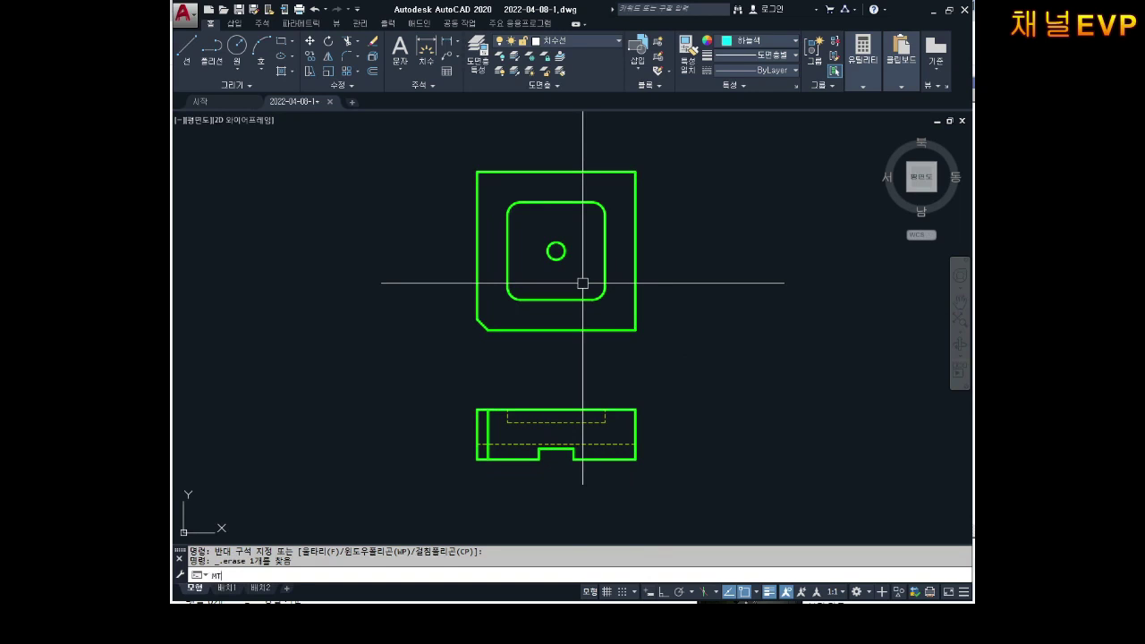
# Step: Add a yellow multiline text label '블럭 B', 5.5 high, above-right of the top view
pyautogui.press('Return')
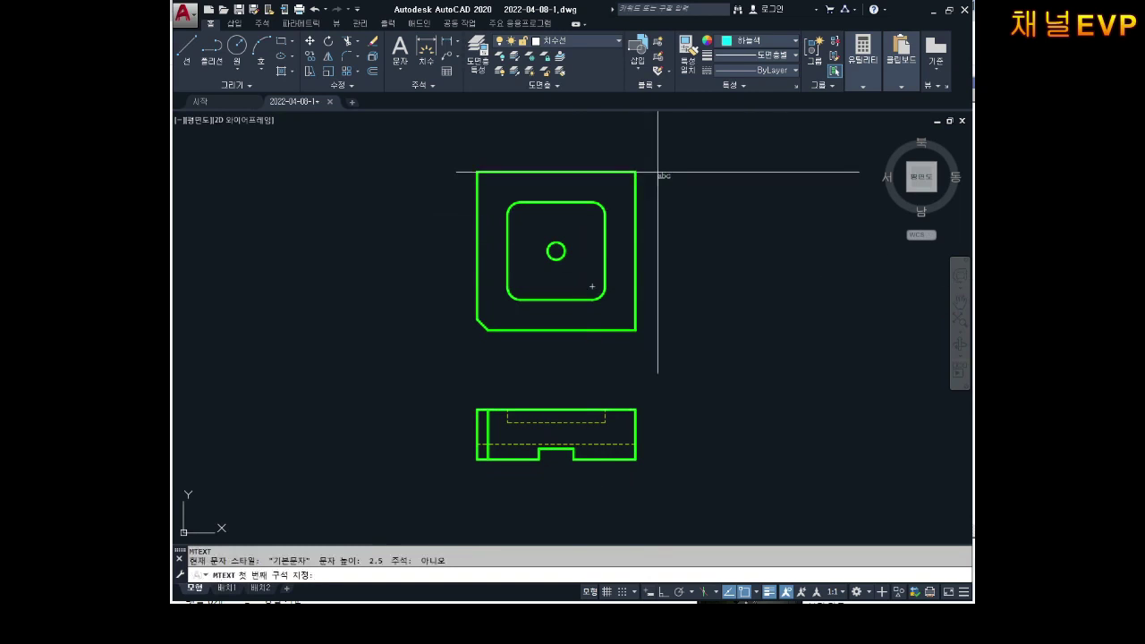
pyautogui.click(657, 165)
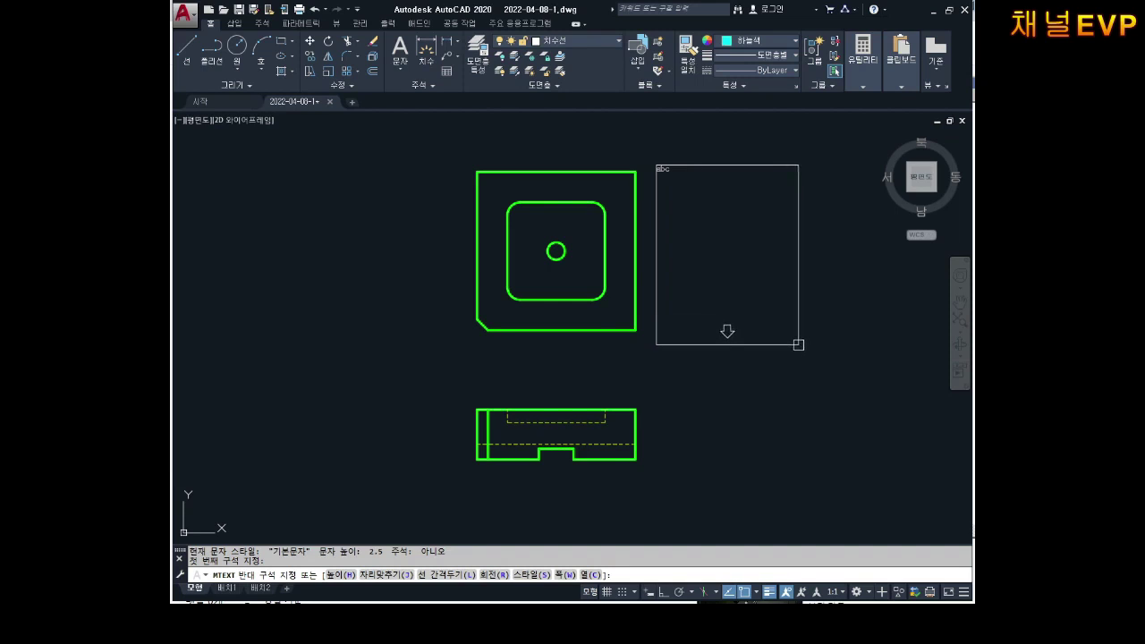
pyautogui.click(800, 489)
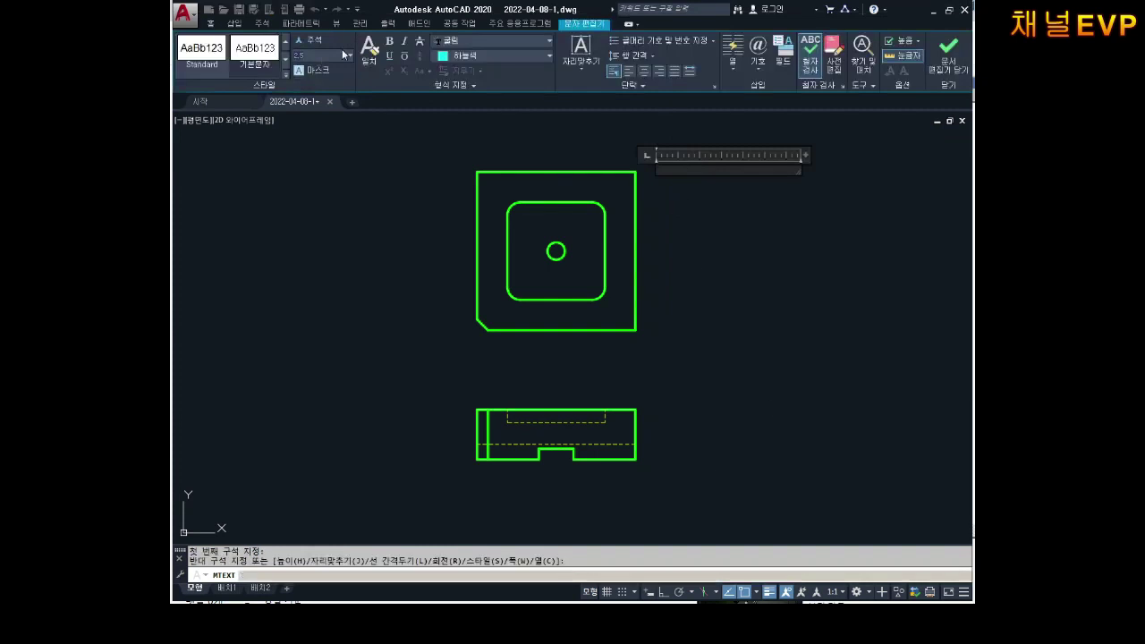
pyautogui.write('5.5')
pyautogui.press('Return')
pyautogui.write('블러')
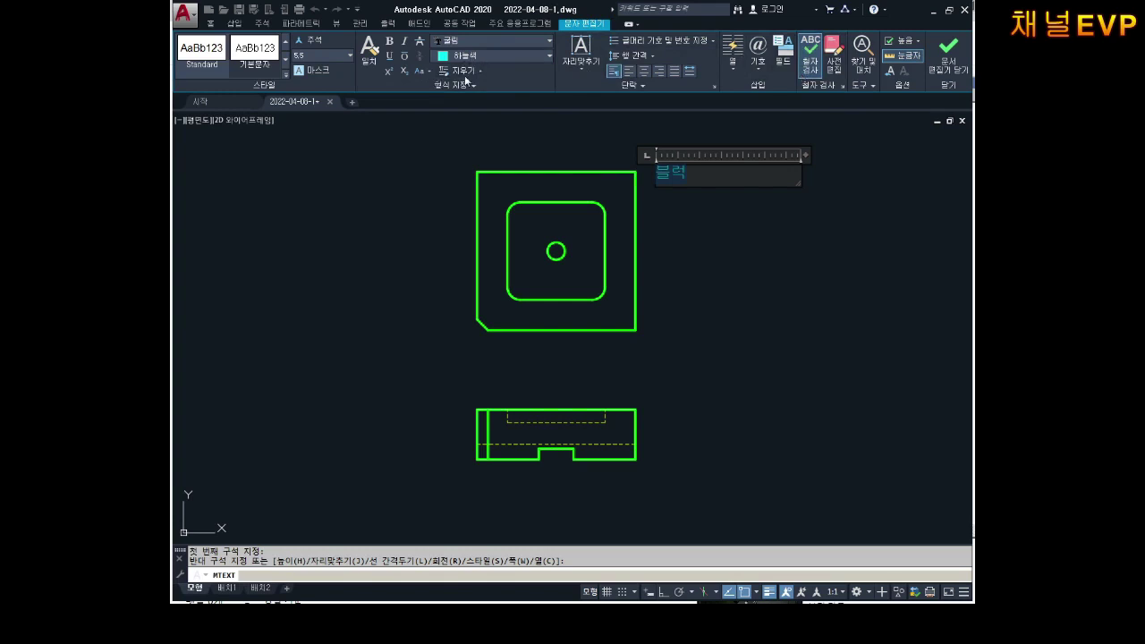
pyautogui.click(706, 176)
pyautogui.write('B')
pyautogui.press('Escape')
pyautogui.press('Escape')
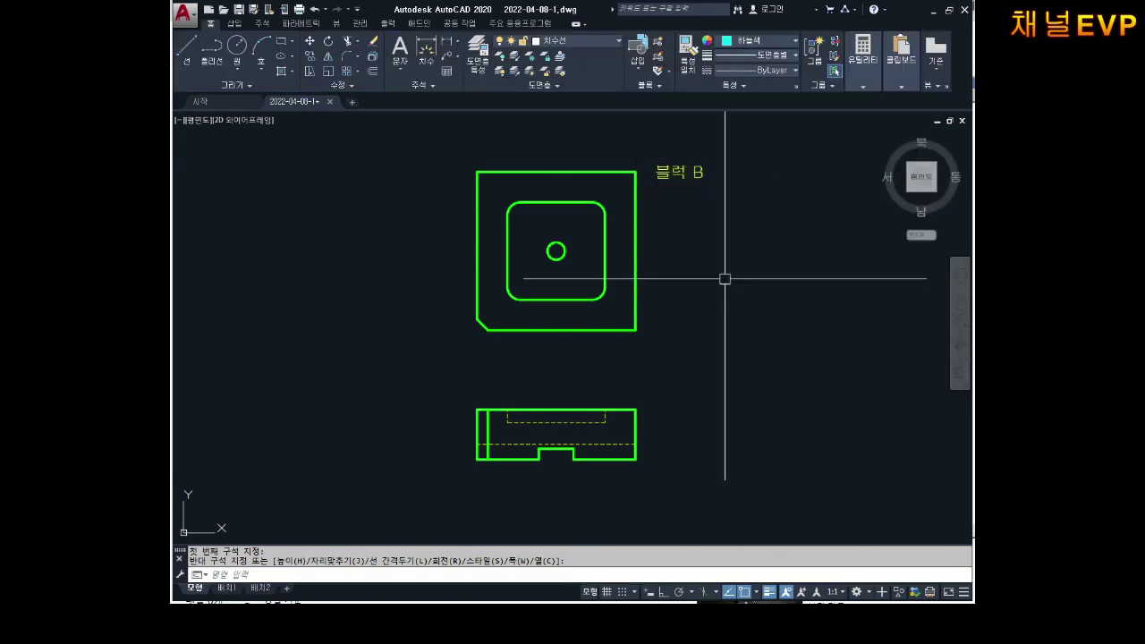
pyautogui.scroll(2, 707, 268)
pyautogui.scroll(-2, 675, 285)
pyautogui.press('Return')
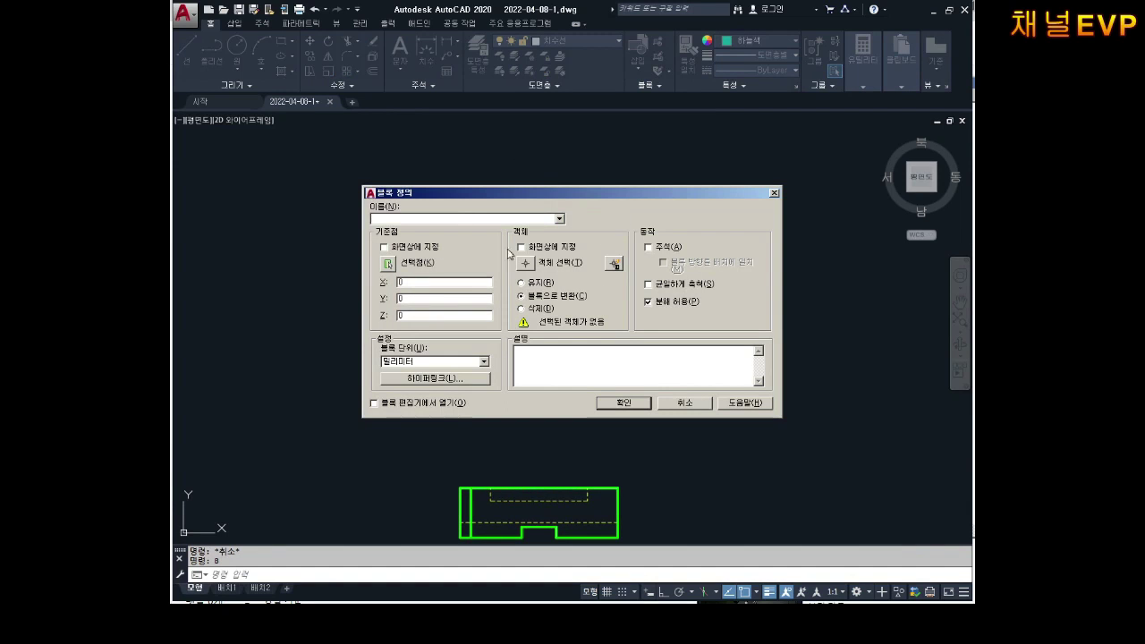
pyautogui.click(677, 403)
pyautogui.moveTo(624, 308); pyautogui.dragTo(611, 270, button='middle')
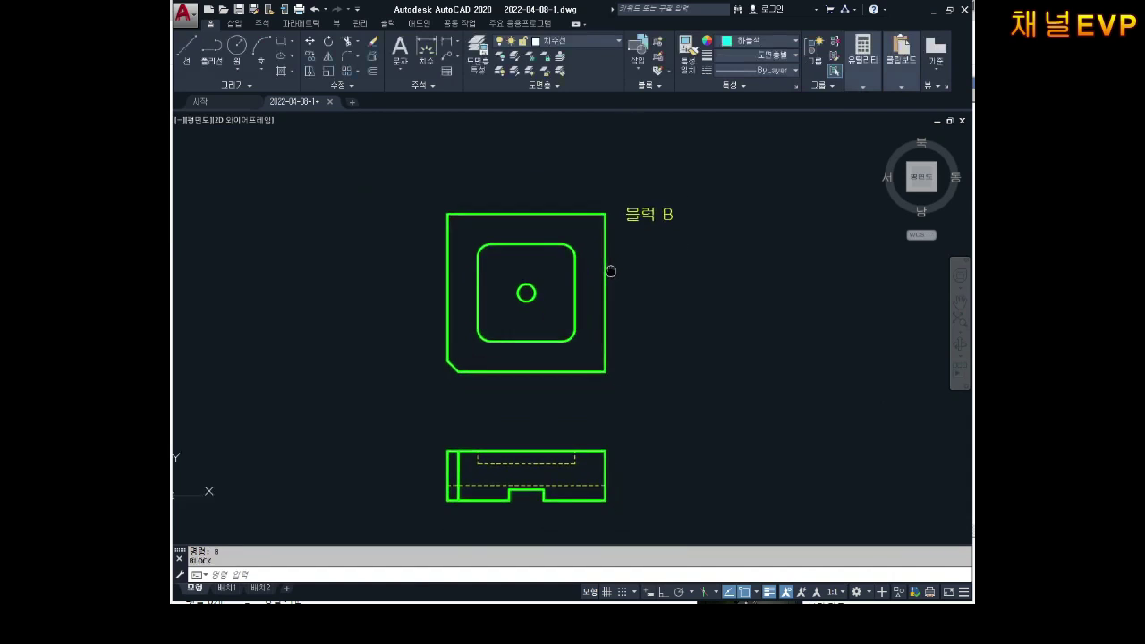
pyautogui.scroll(2, 610, 271)
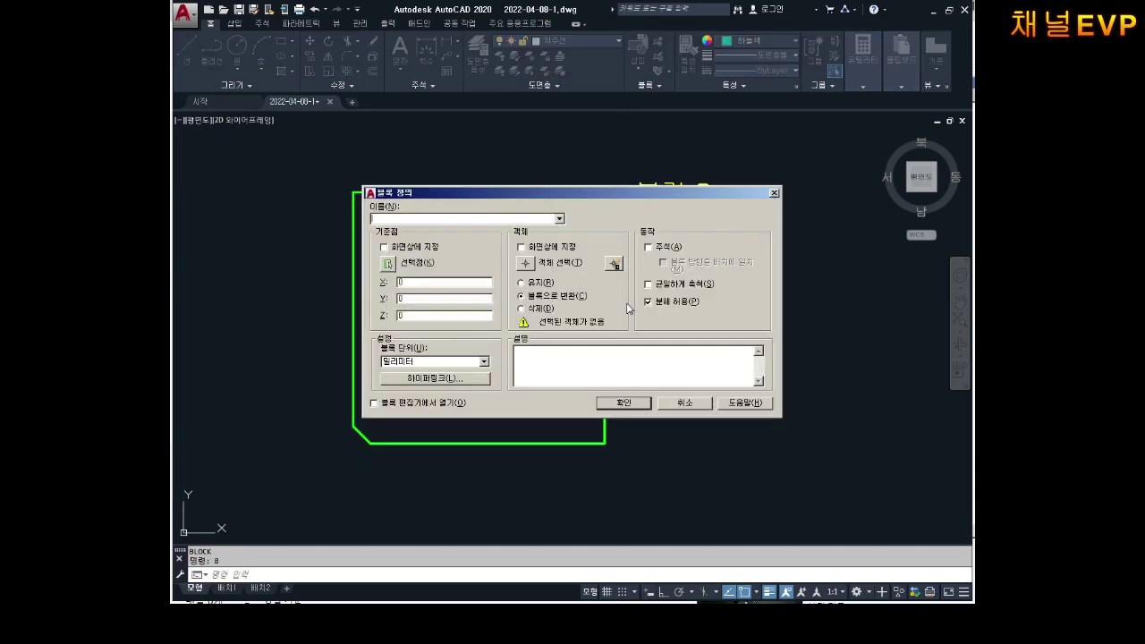
pyautogui.click(685, 402)
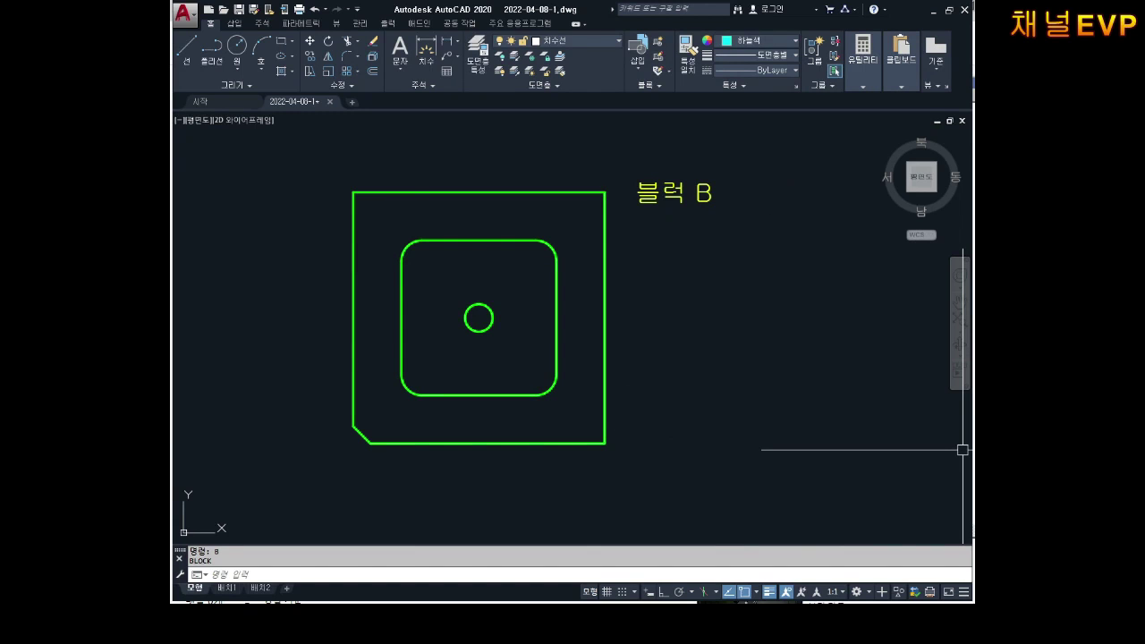
# Step: Append 상판 and 하판 on separate lines in the Notepad notes, then return to AutoCAD
pyautogui.hotkey('alt', 'Tab')
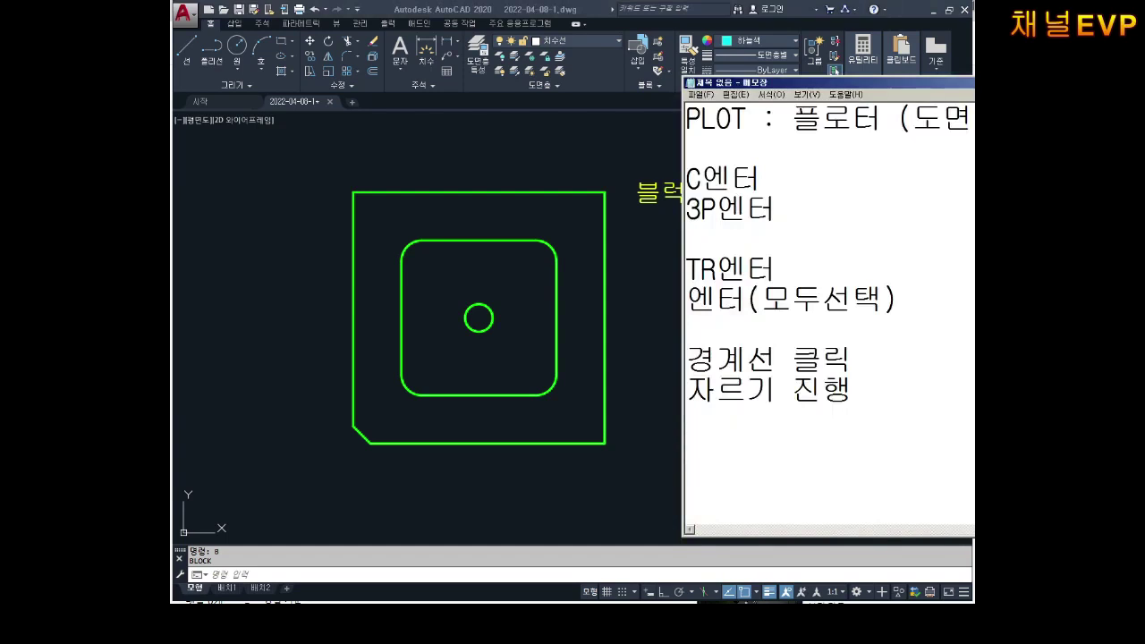
pyautogui.write('상판')
pyautogui.press('Return')
pyautogui.write('합판')
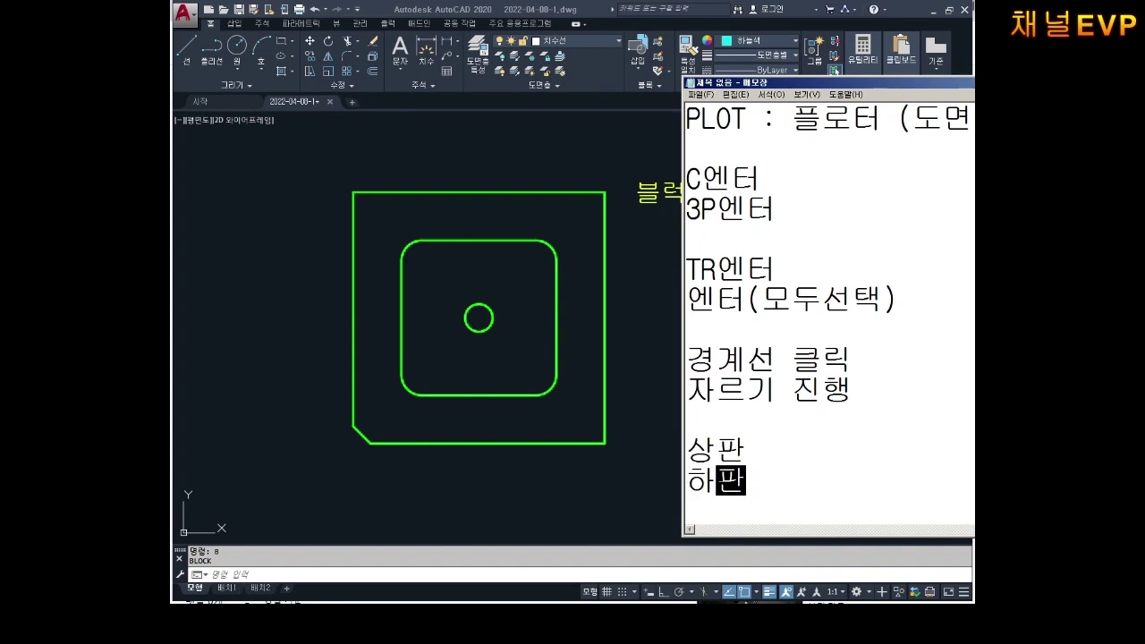
pyautogui.hotkey('alt', 'Tab')
pyautogui.scroll(-2, 427, 323)
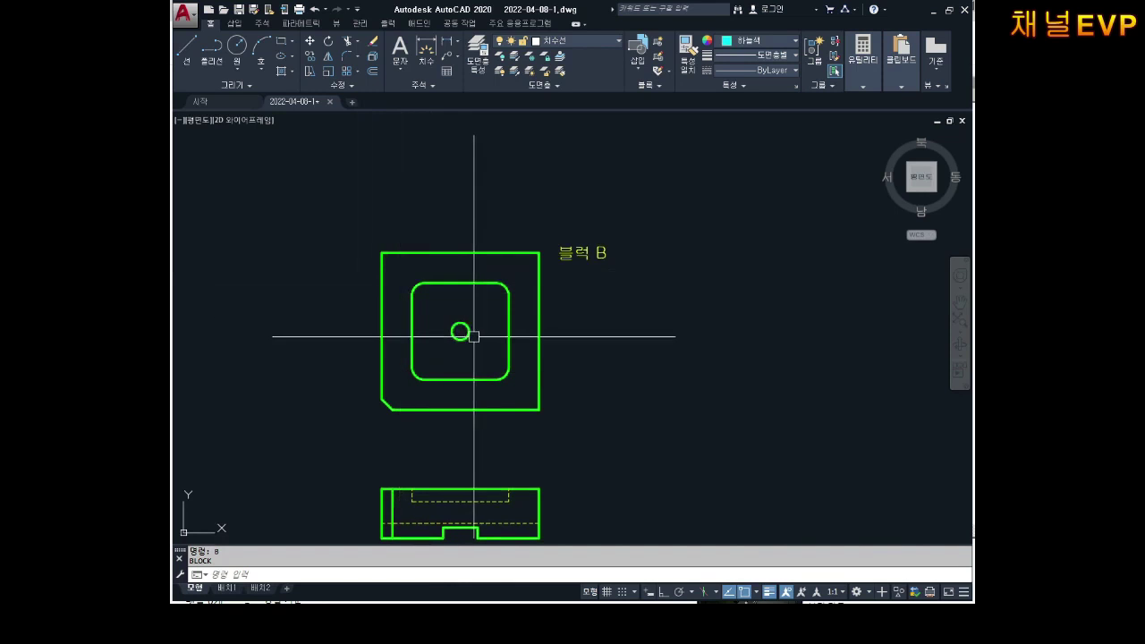
# Step: Zoom out over both views and bring the Notepad notes back in front
pyautogui.scroll(-2, 475, 326)
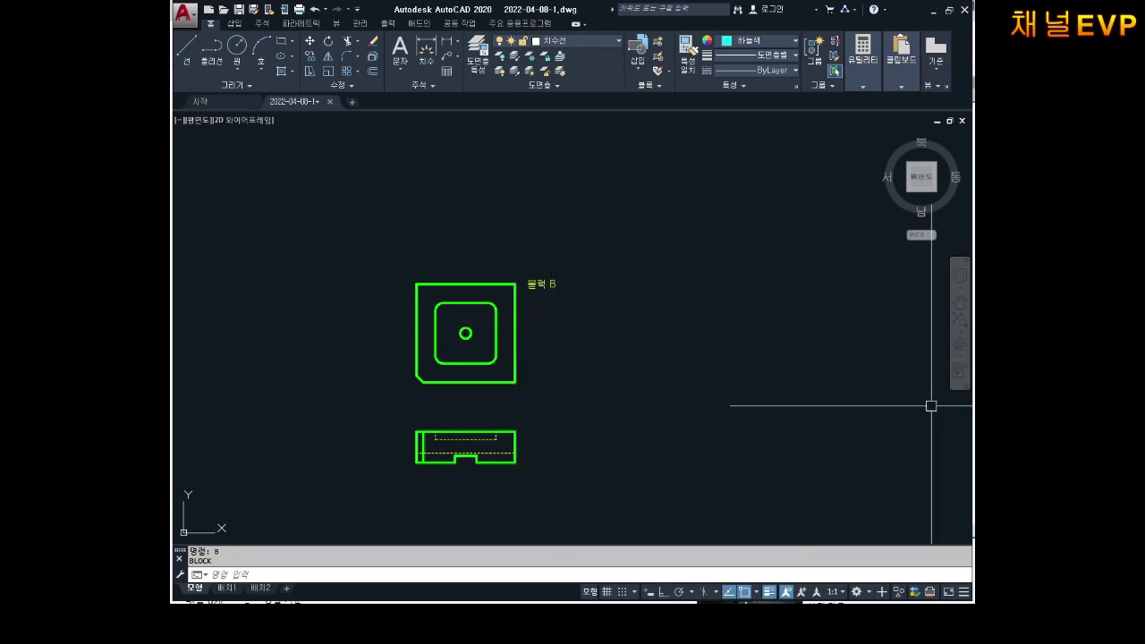
pyautogui.hotkey('alt', 'Tab')
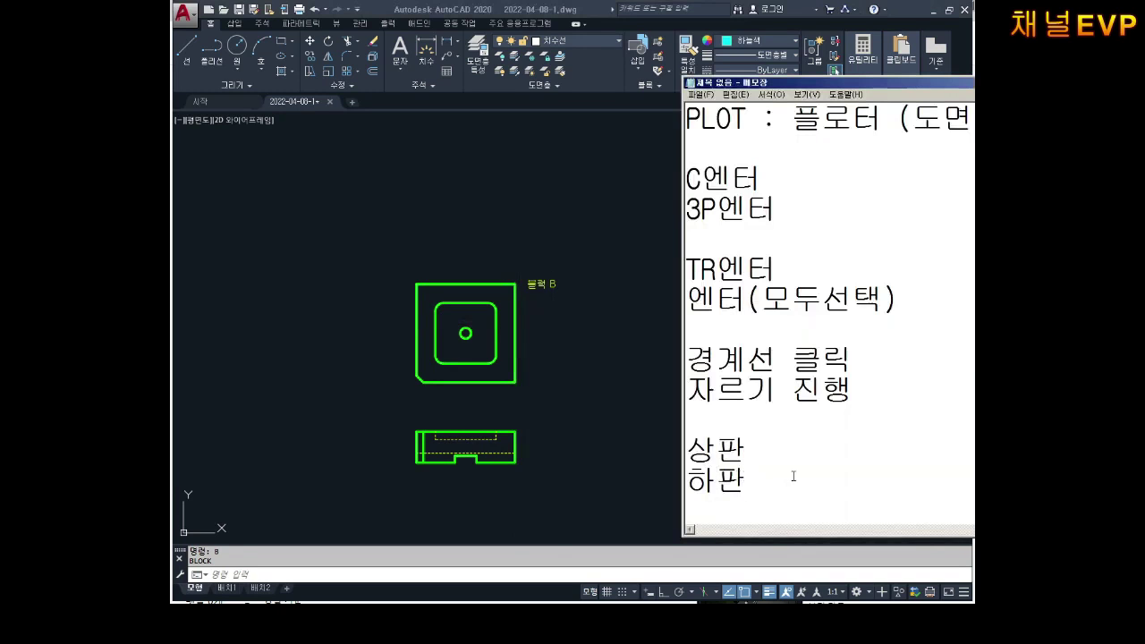
# Step: Put a blank line above 하판, extend it to 하판 평면, then return to the drawing
pyautogui.press('Return')
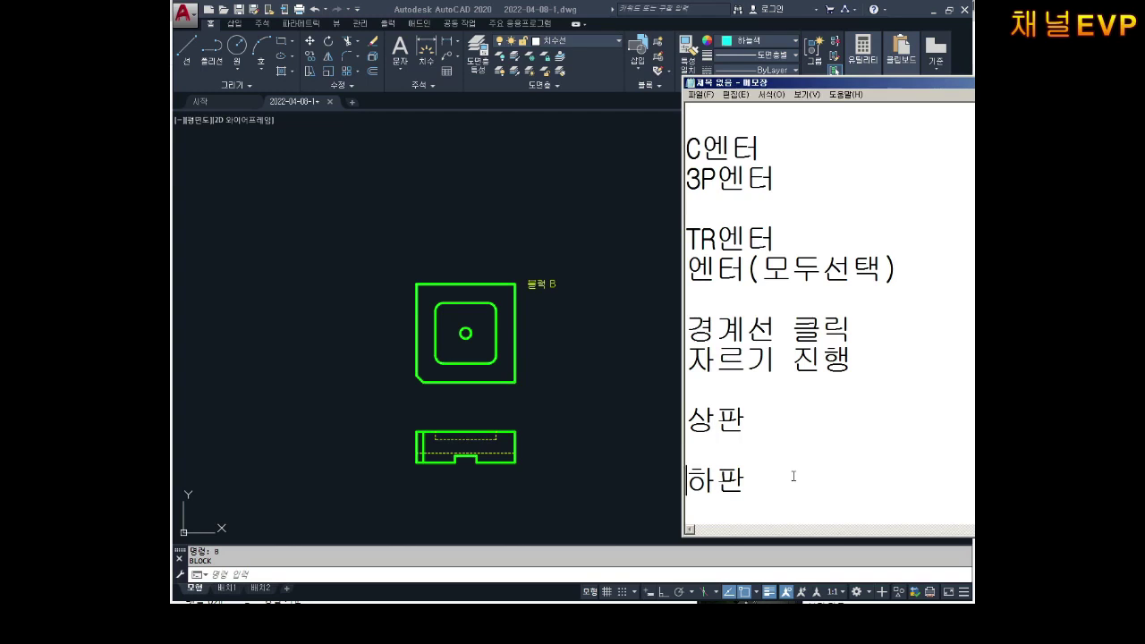
pyautogui.write('평')
pyautogui.write('면')
pyautogui.moveTo(821, 483); pyautogui.dragTo(684, 488)
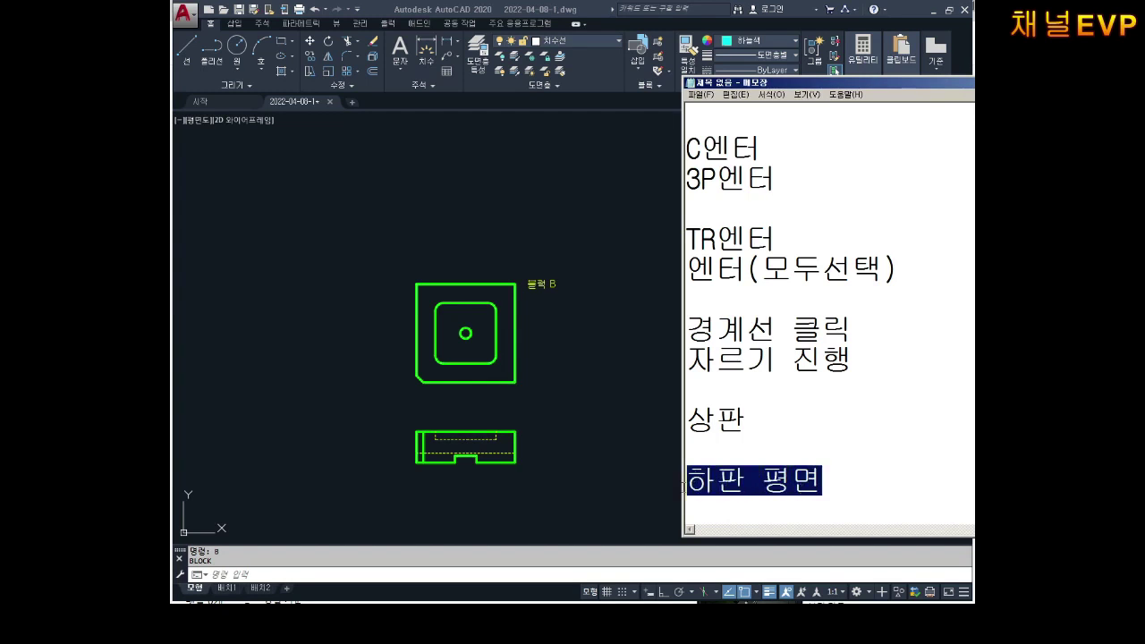
pyautogui.click(541, 355)
pyautogui.scroll(2, 482, 289)
pyautogui.moveTo(531, 331); pyautogui.dragTo(570, 317, button='middle')
# Step: Open the Block Definition dialog and clear the old name from its Name field
pyautogui.press('Escape')
pyautogui.press('Escape')
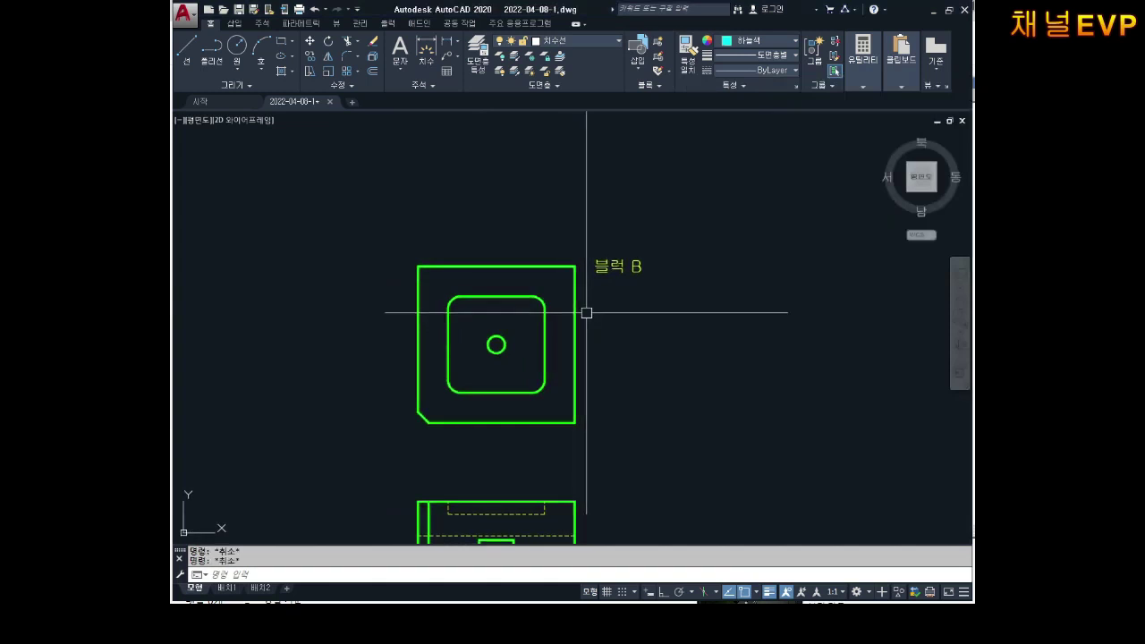
pyautogui.write('ㅎ')
pyautogui.press('Return')
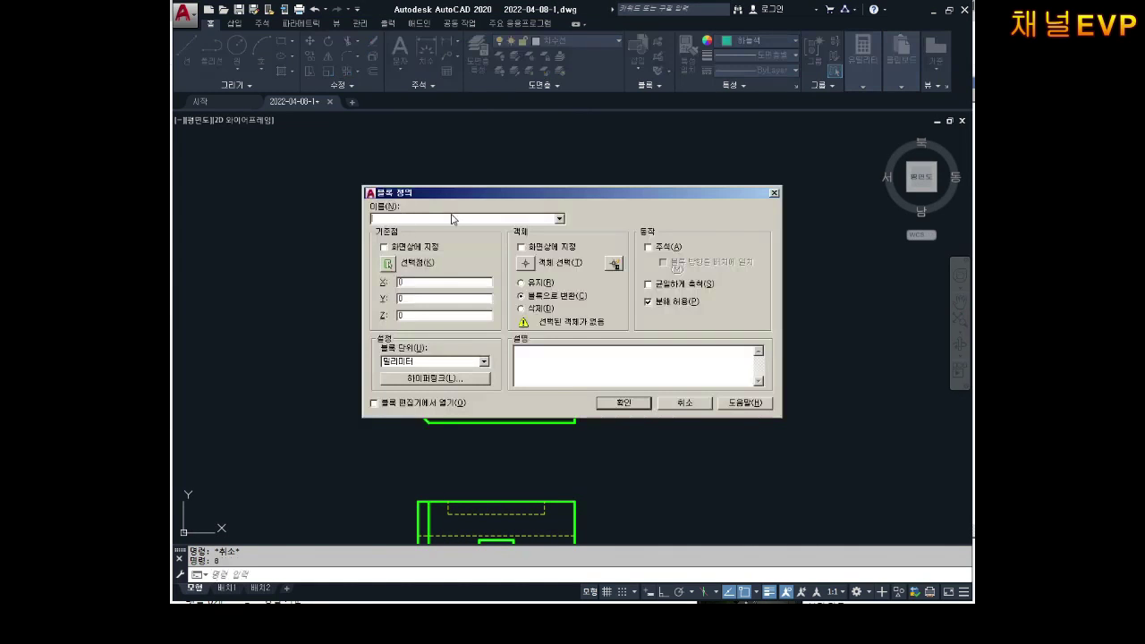
pyautogui.write('GK')
pyautogui.press('BackSpace')
pyautogui.press('BackSpace')
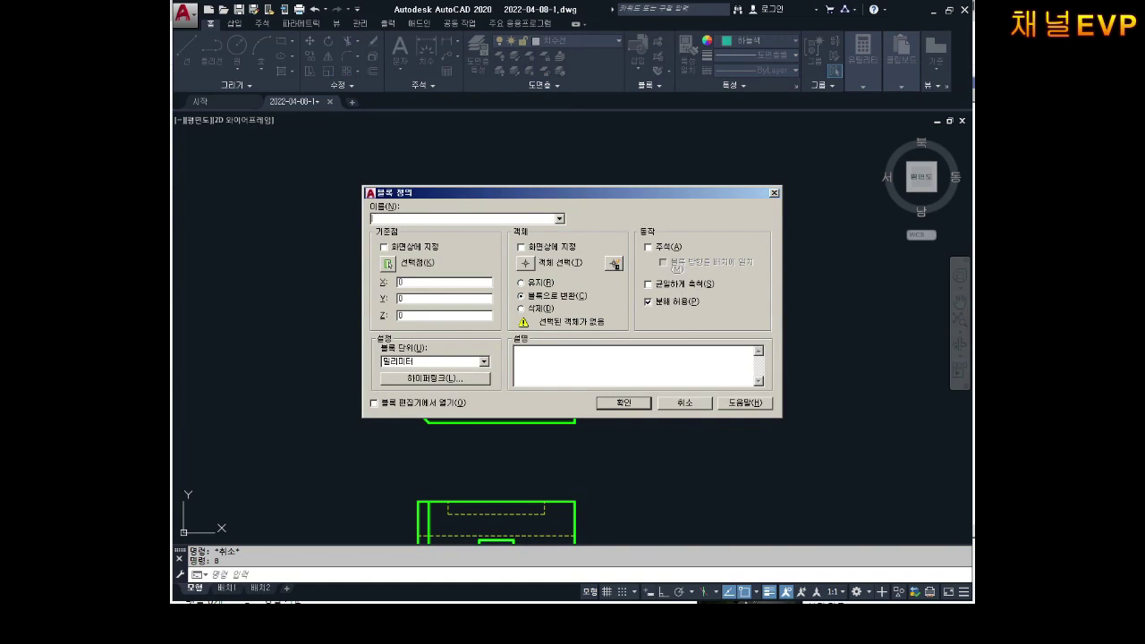